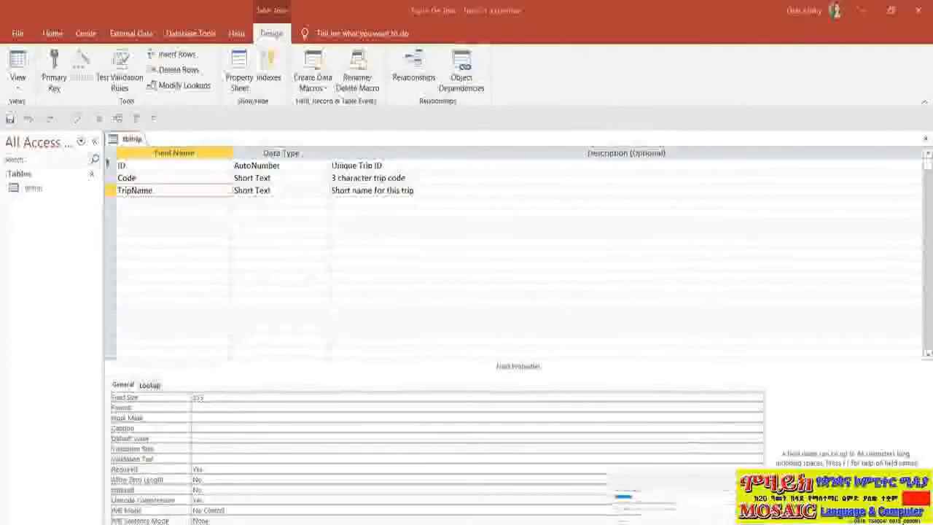
Step: Switch to the Notepad trip notes, examine the Activity Level entry, and return to the Access table design
click(671, 519)
click(326, 241)
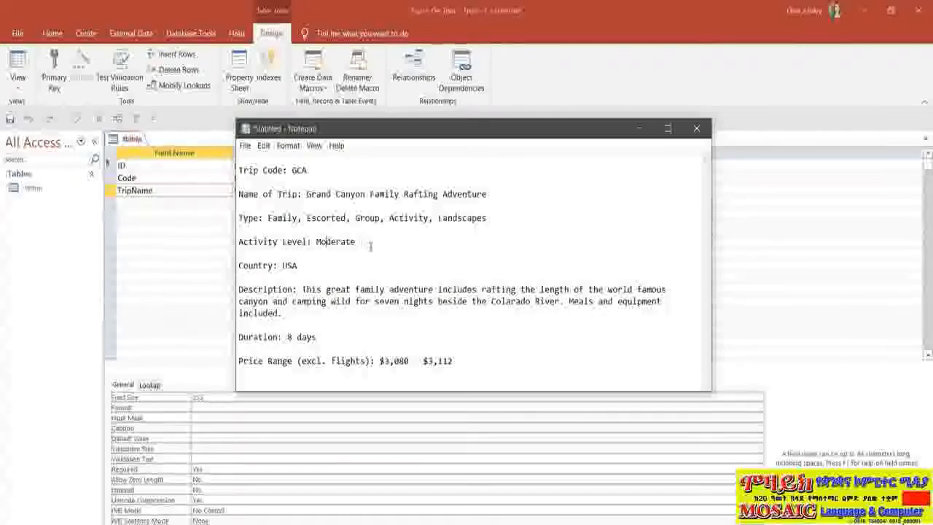
click(638, 129)
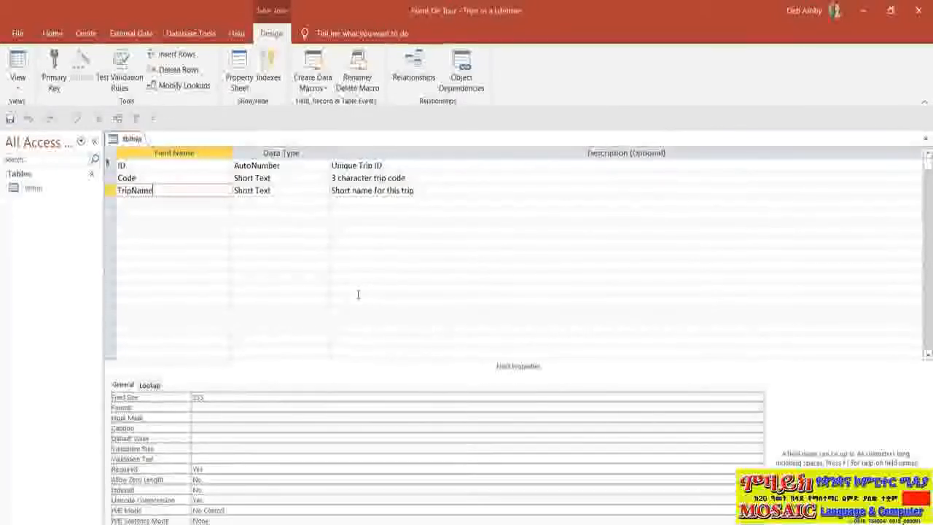
Step: Add a new field named ActivityLevel below TripName in the trip table design
click(132, 203)
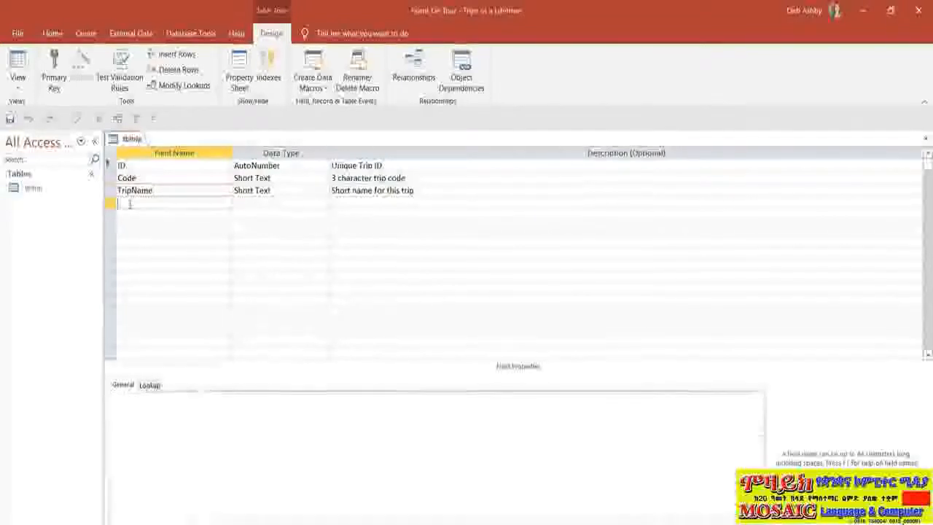
text(Act)
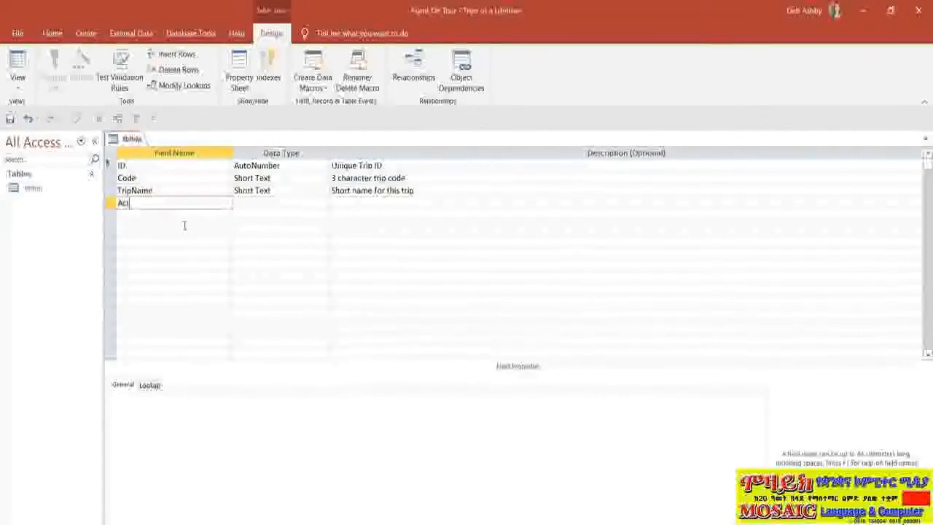
text(ivityLevel)
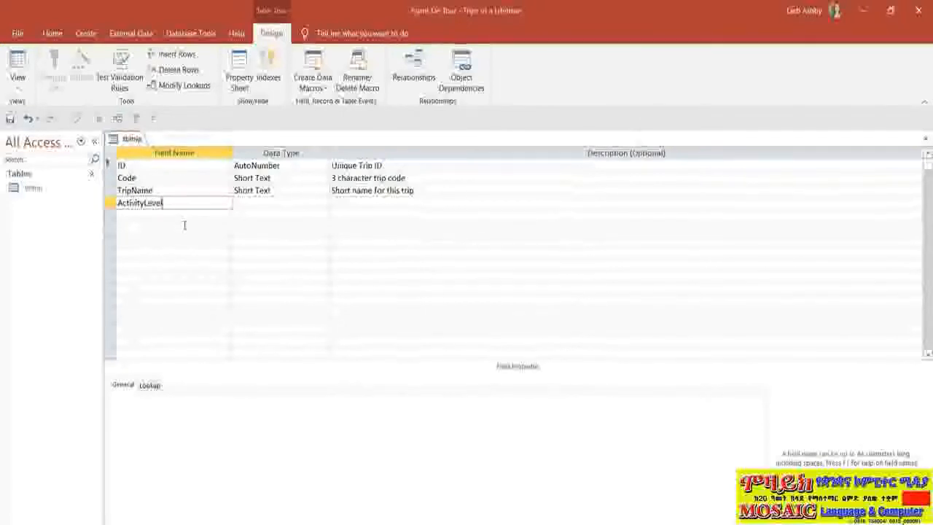
key(Tab)
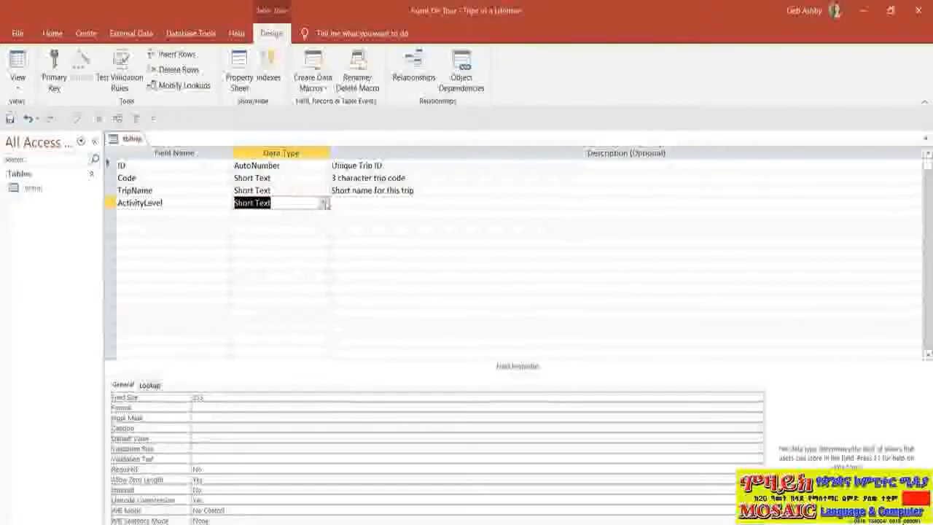
Step: Start the Lookup Wizard for the ActivityLevel field and choose to supply its list values manually
click(323, 204)
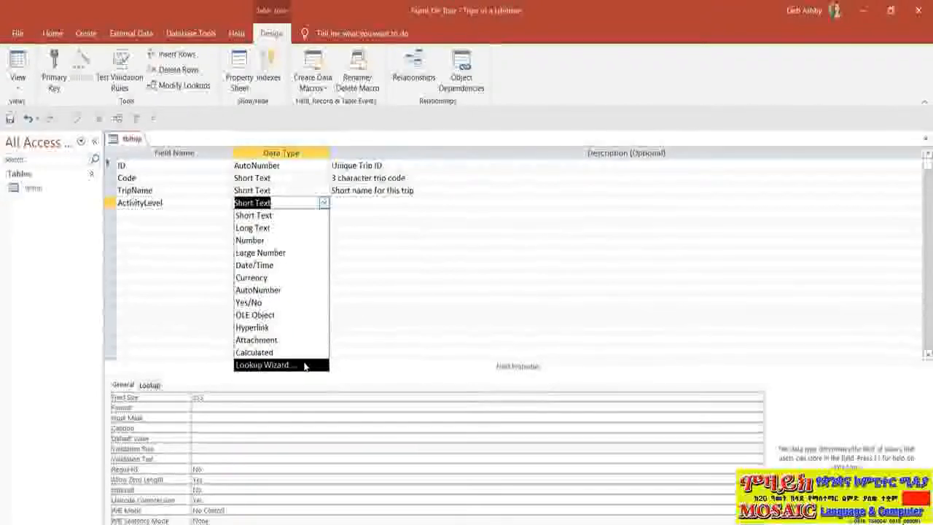
click(304, 366)
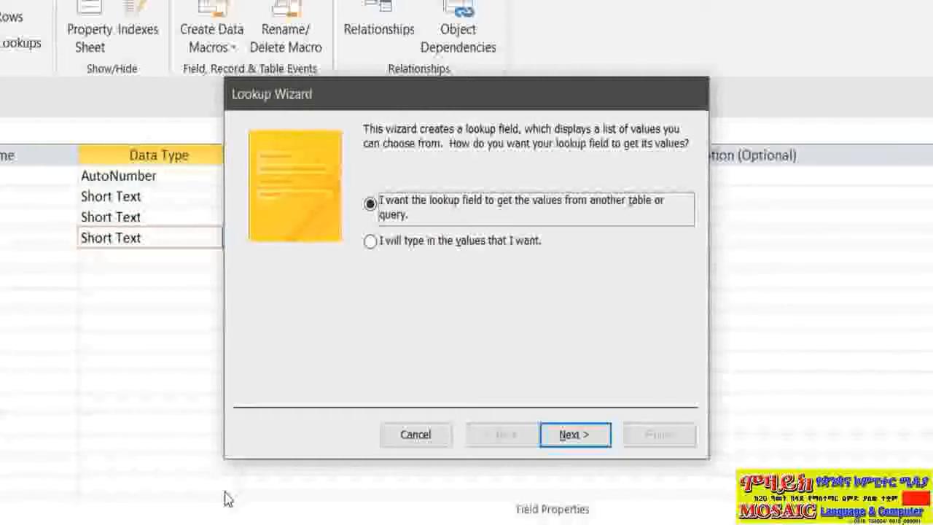
click(369, 242)
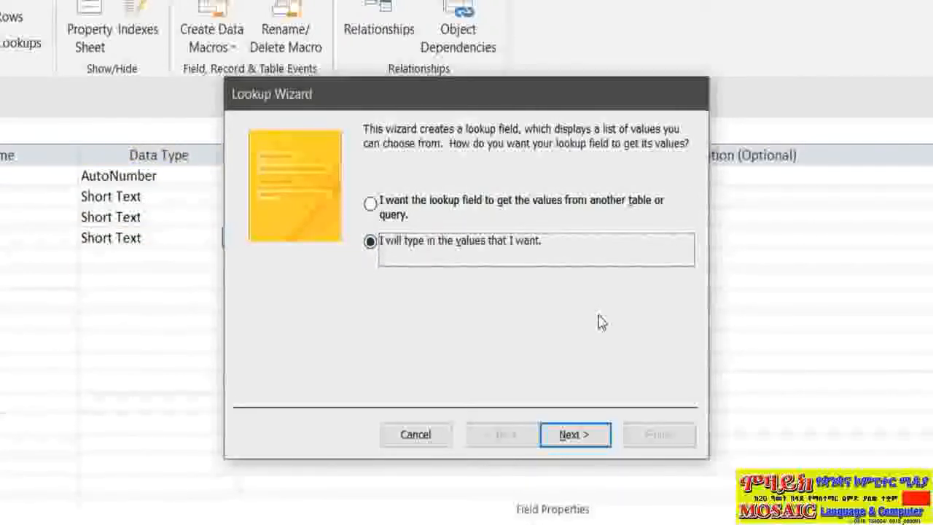
click(574, 434)
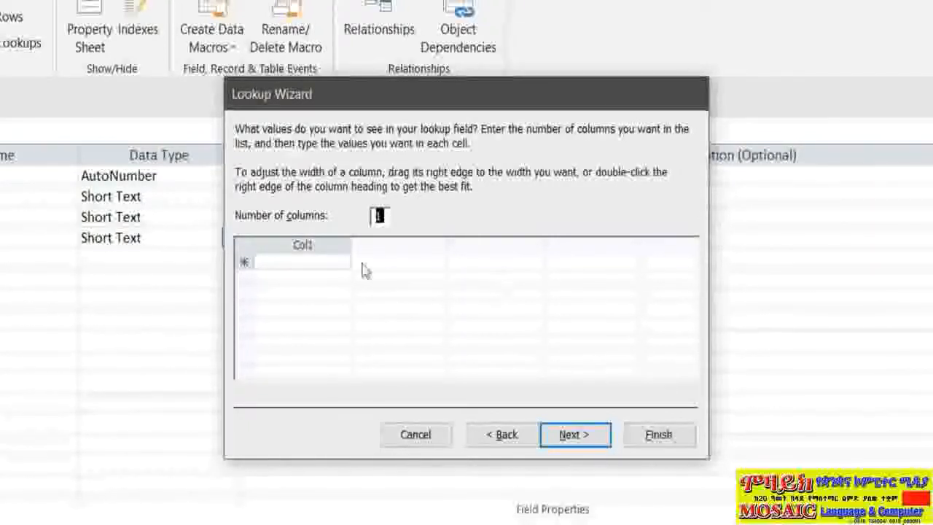
Step: Enter Leisurely, Moderate and Challenging as the lookup values in the single list column
click(306, 264)
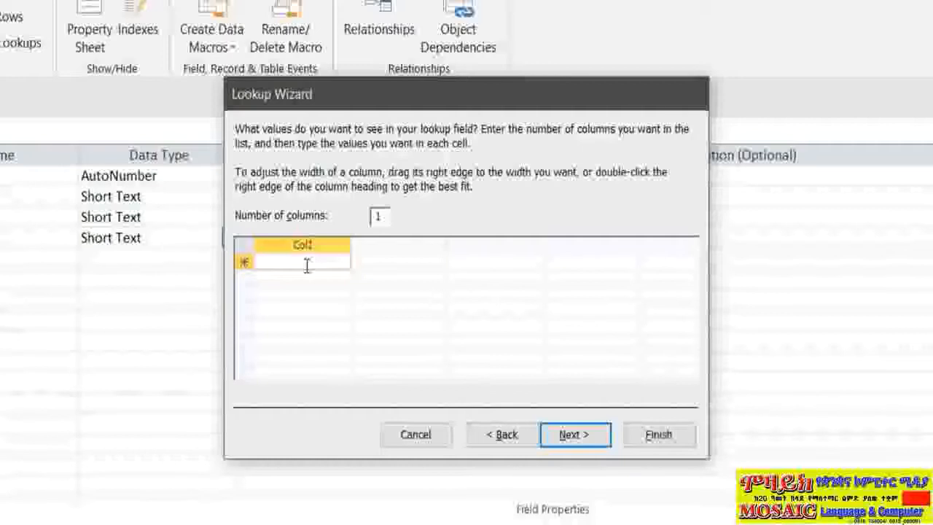
text(Leisurely)
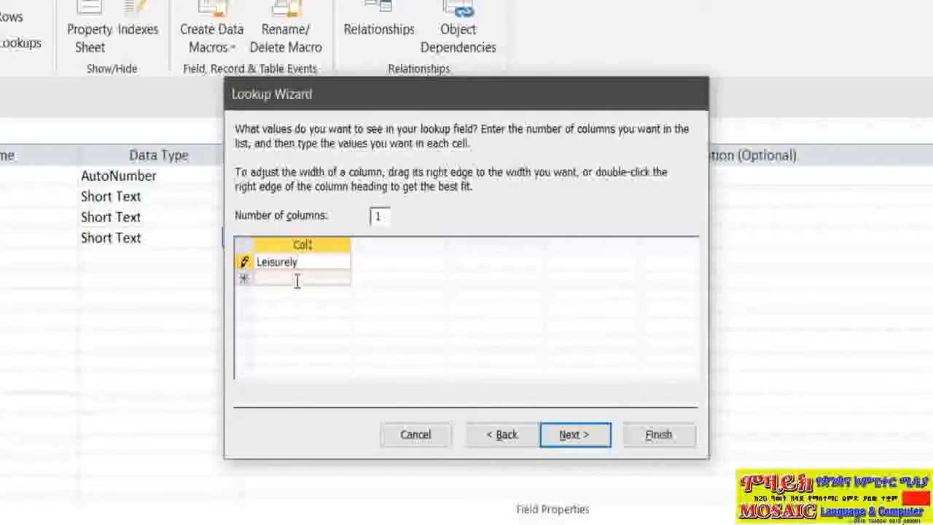
click(300, 279)
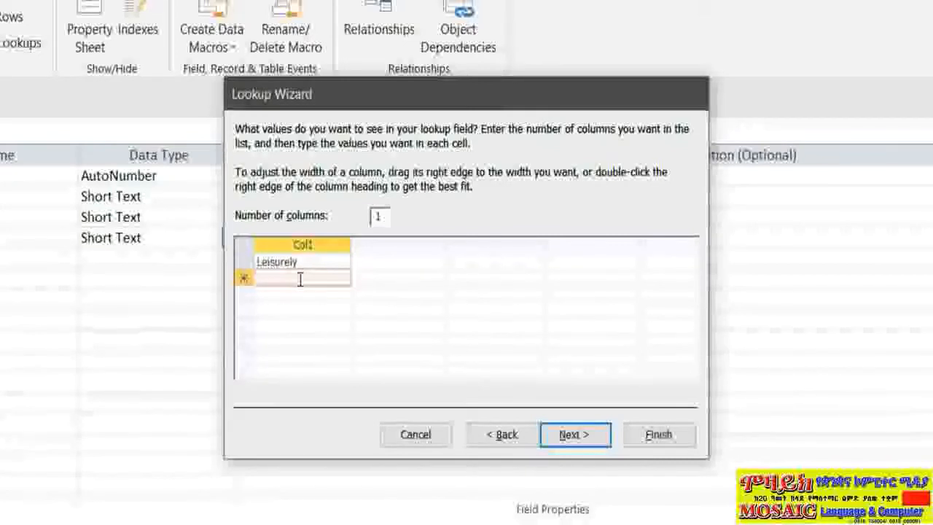
text(Moderate)
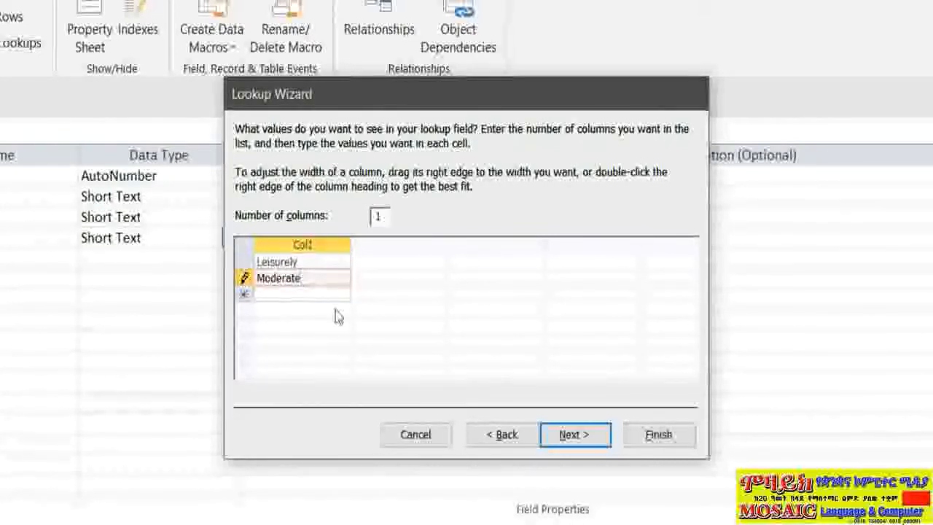
click(293, 295)
text(Challengin)
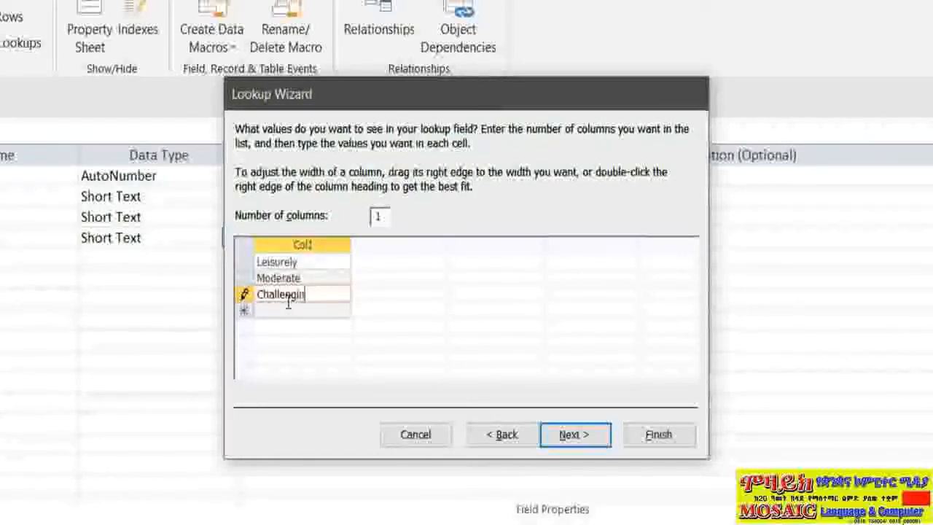
text(g)
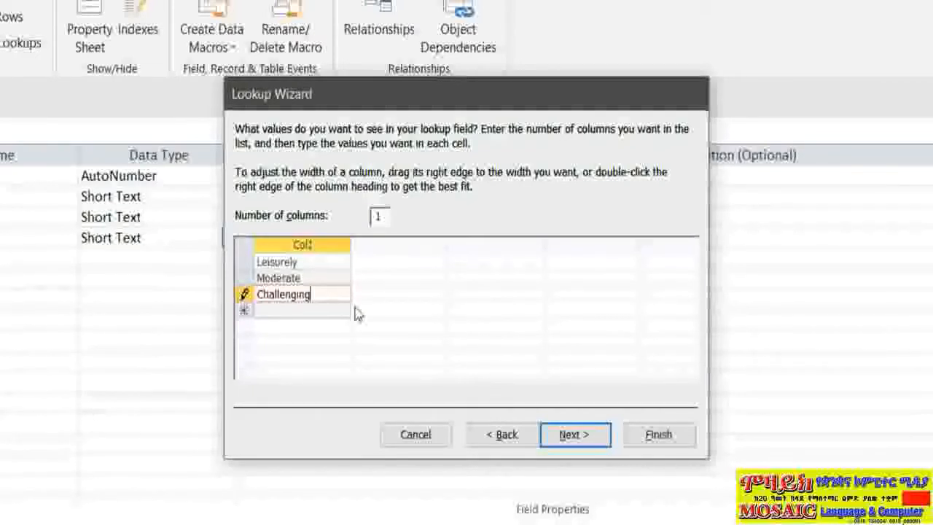
Step: Limit the ActivityLevel lookup entries to the list and finish the wizard
click(573, 438)
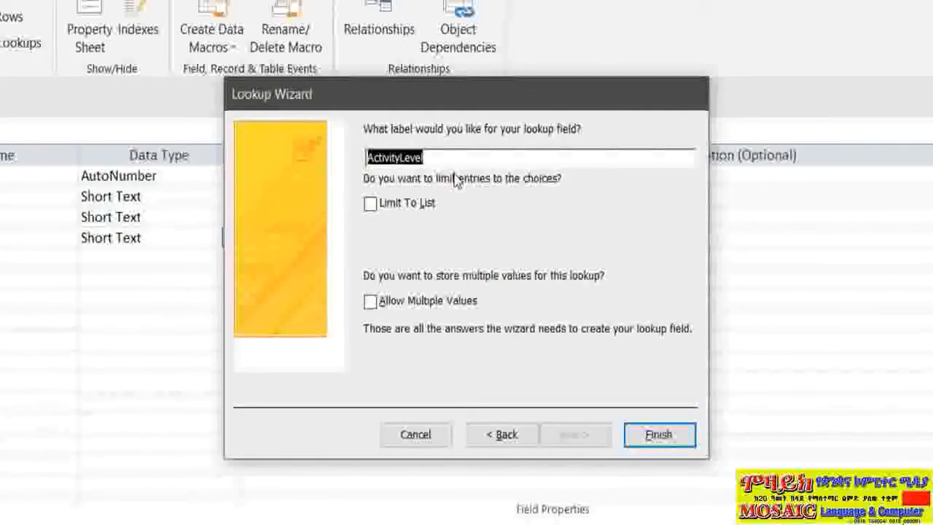
click(371, 205)
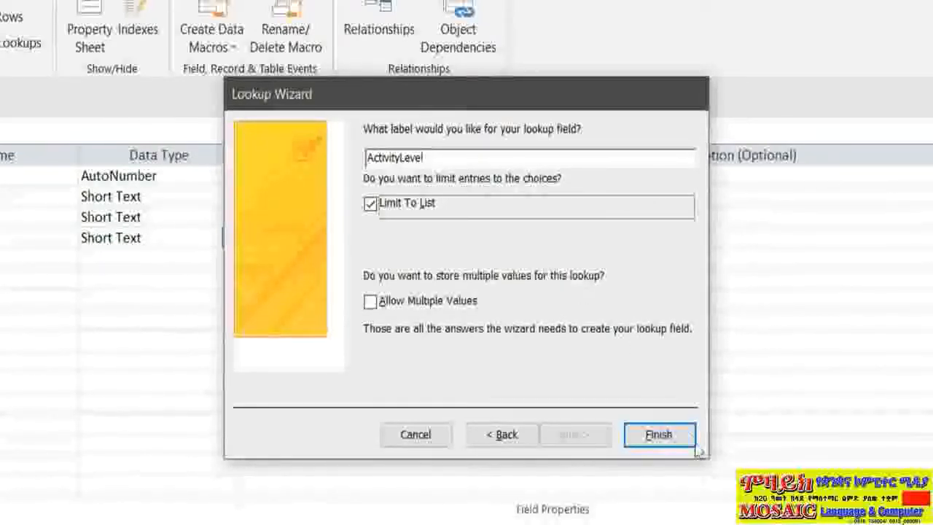
click(659, 436)
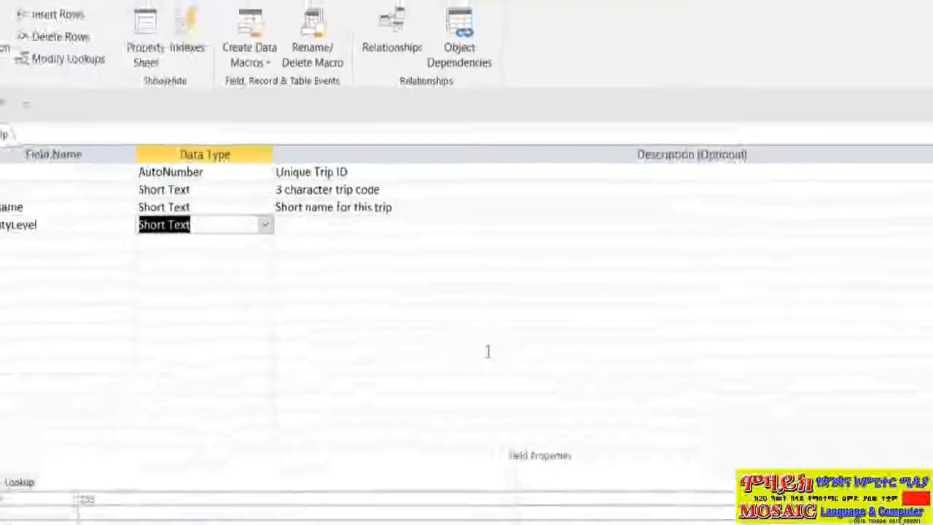
Step: Enter the description "Indicator of how active this trip is" for the ActivityLevel field
click(354, 205)
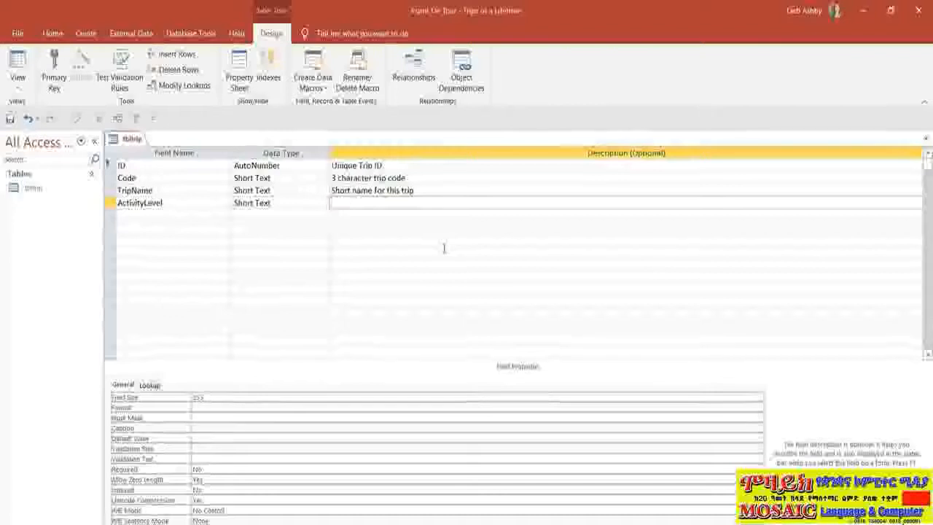
text(Indicator of)
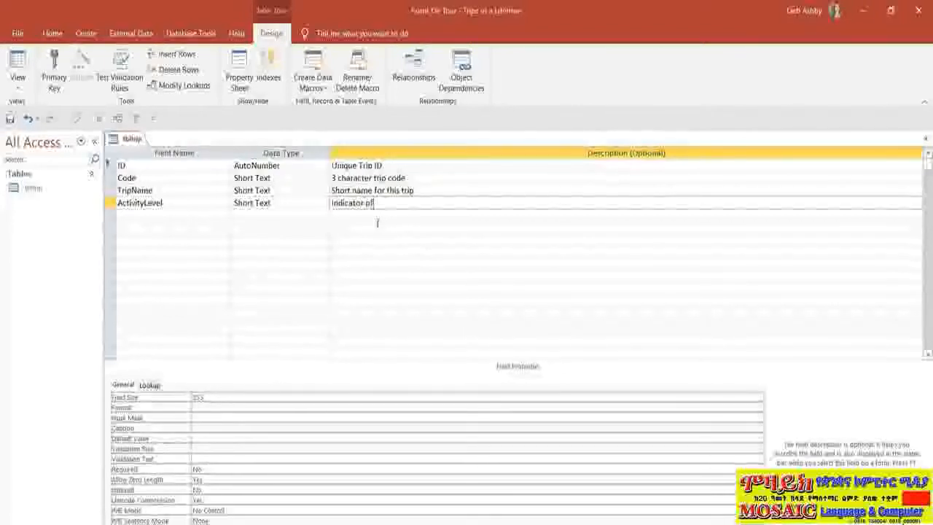
text( how active this i)
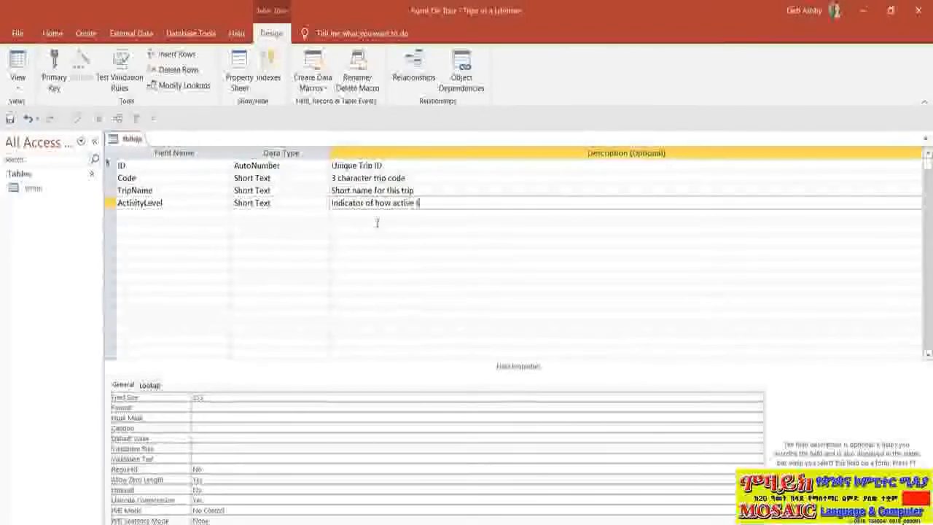
text(rip)
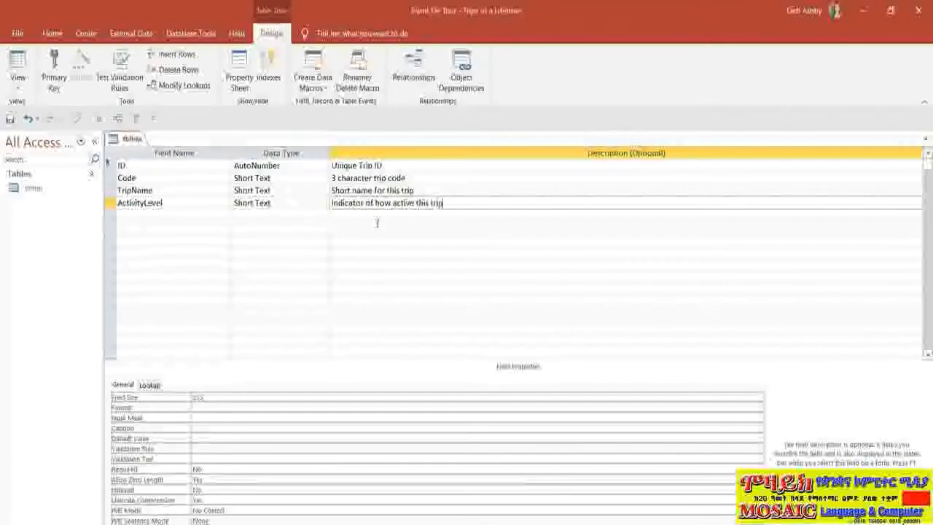
text( is.)
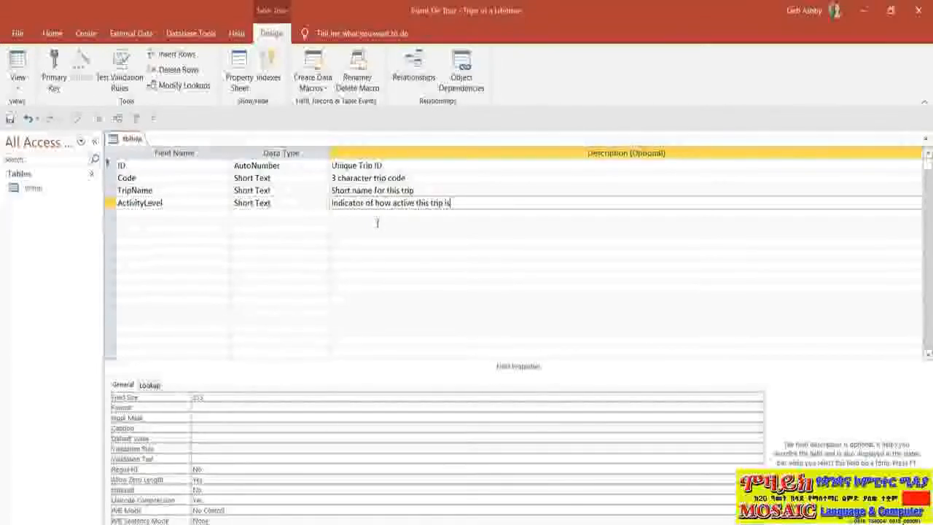
click(377, 222)
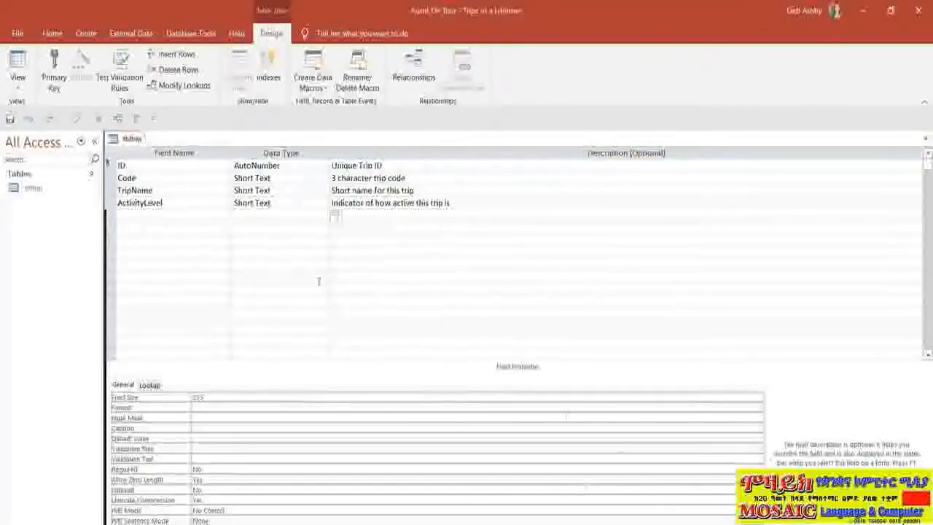
Step: Set the ActivityLevel field size to 30 and make the field required
click(111, 205)
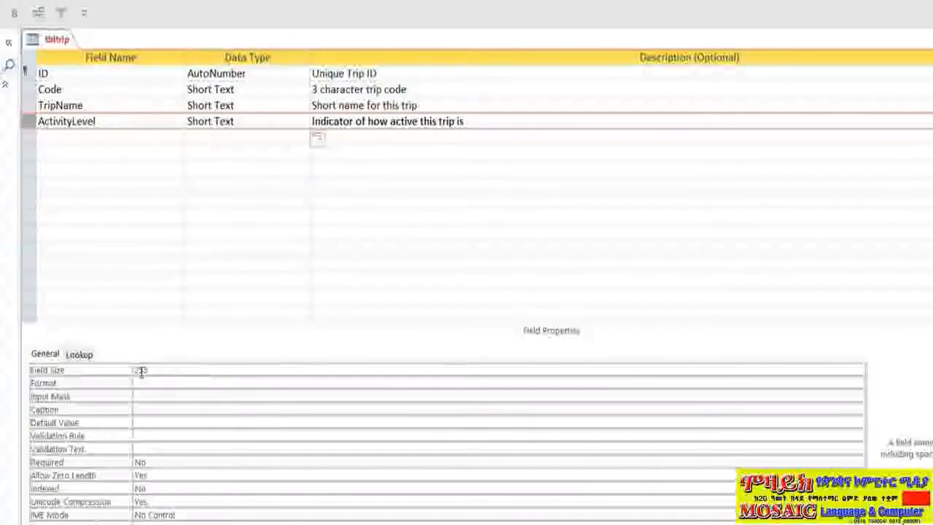
drag(156, 371, 127, 373)
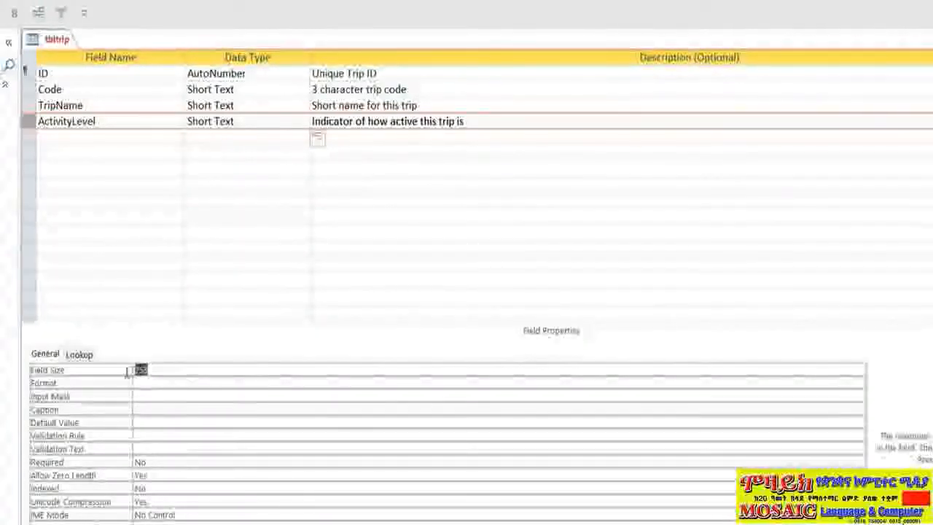
text(30)
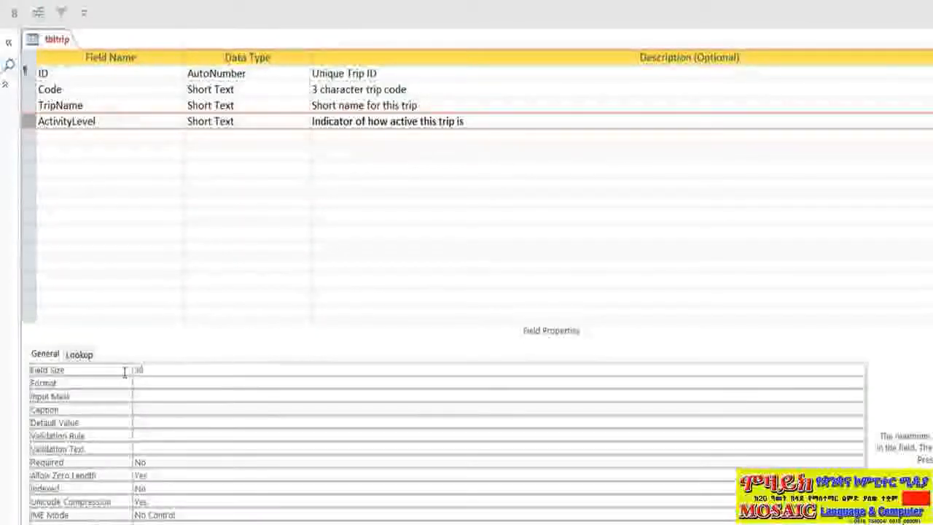
click(151, 462)
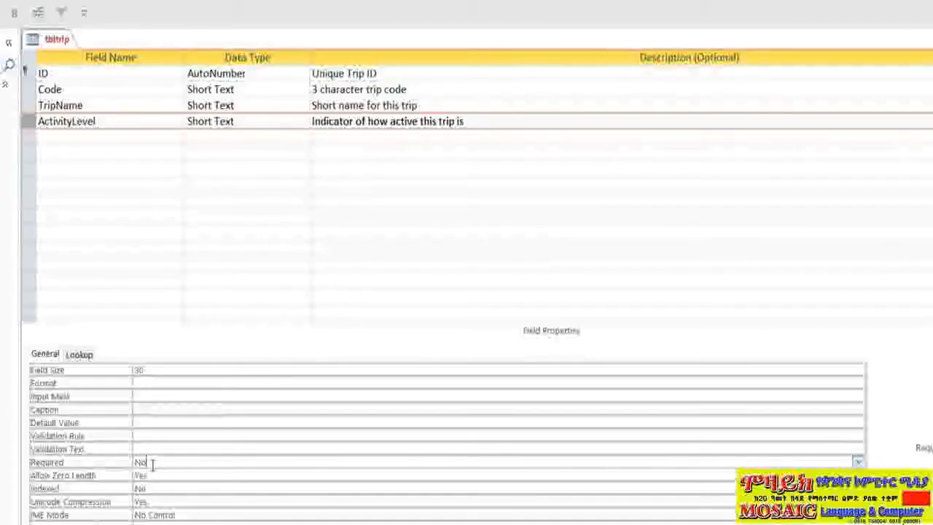
click(858, 462)
click(854, 475)
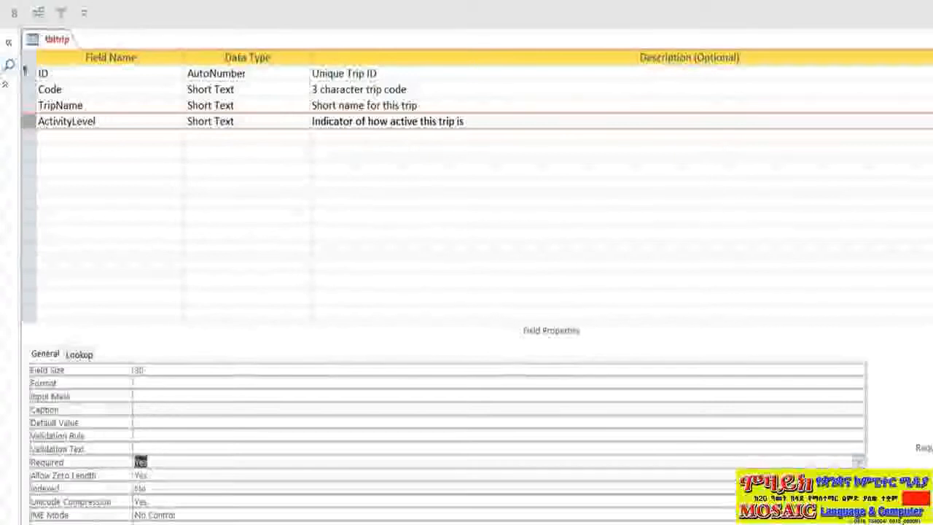
Step: Set the Indexed property of the ActivityLevel field to Yes (Duplicates OK)
click(156, 488)
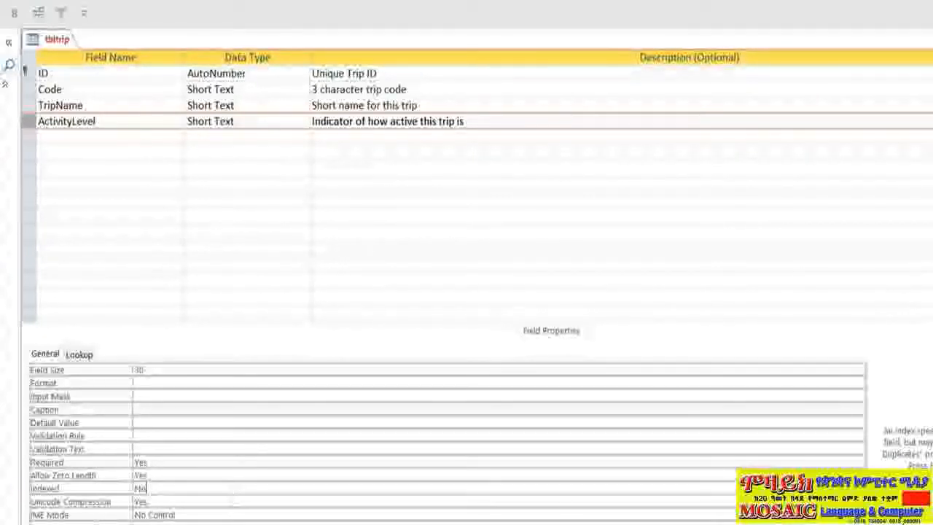
click(858, 489)
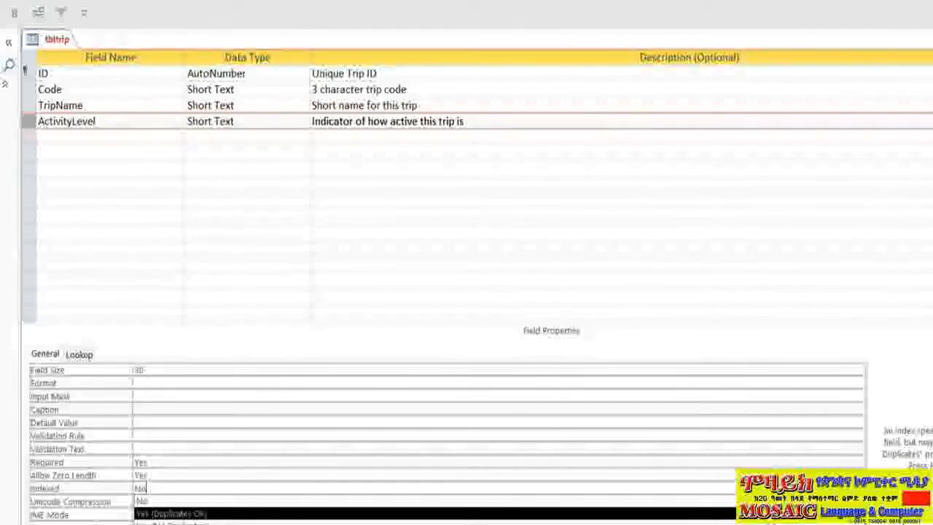
key(Return)
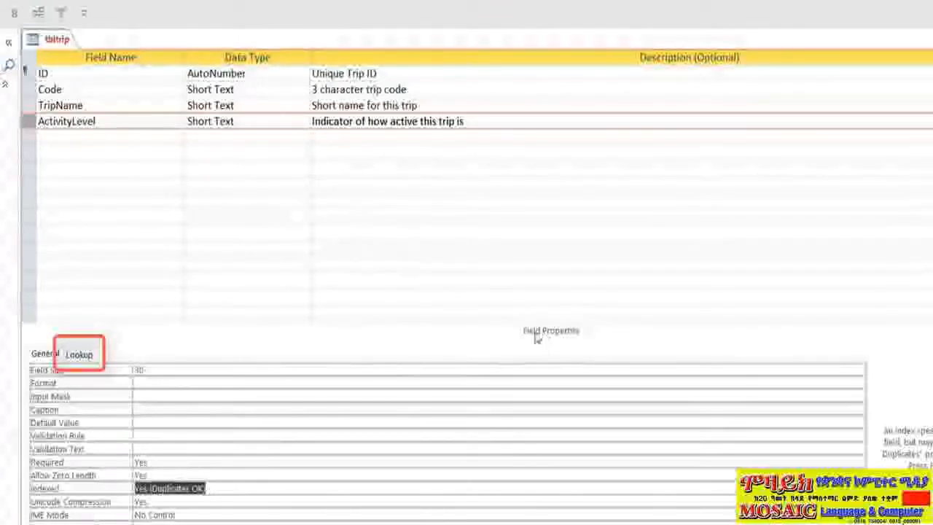
Step: Add "Leisurely - Moderate" between Moderate and Challenging in the ActivityLevel field's Row Source value list
click(80, 355)
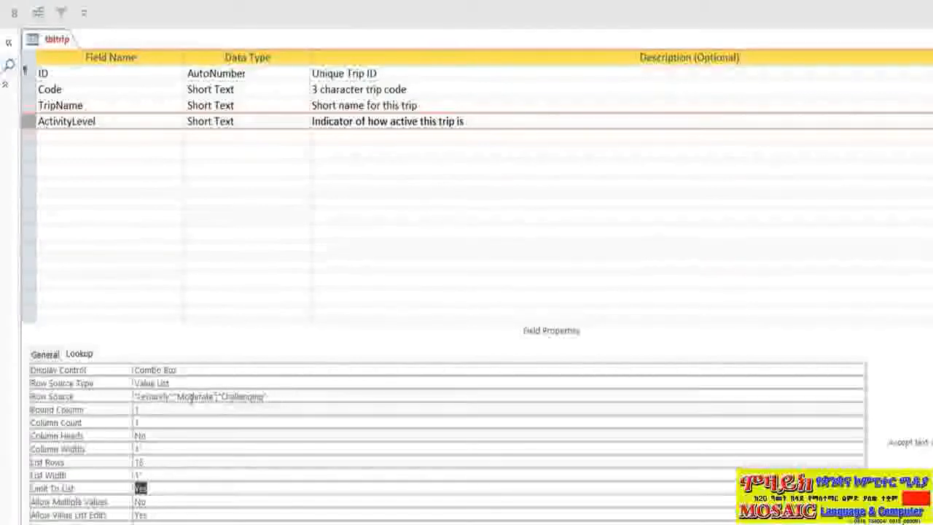
click(269, 396)
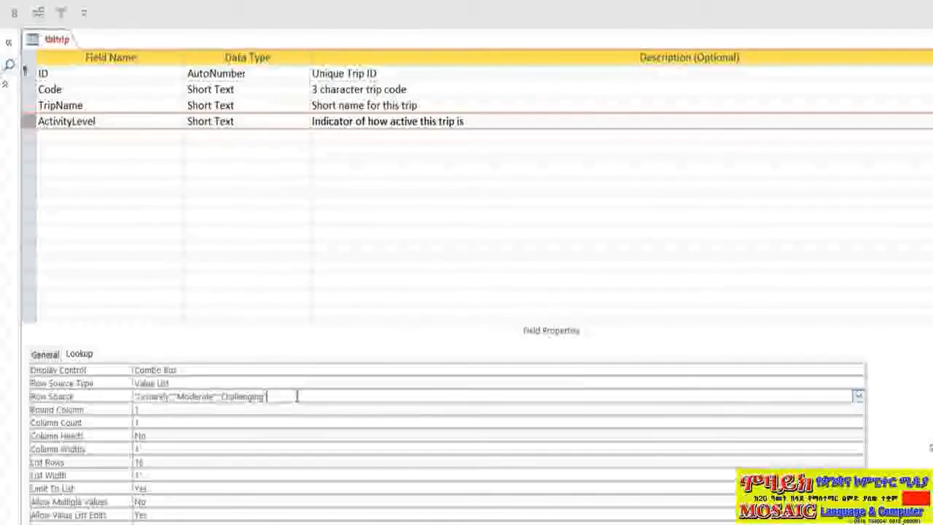
click(219, 397)
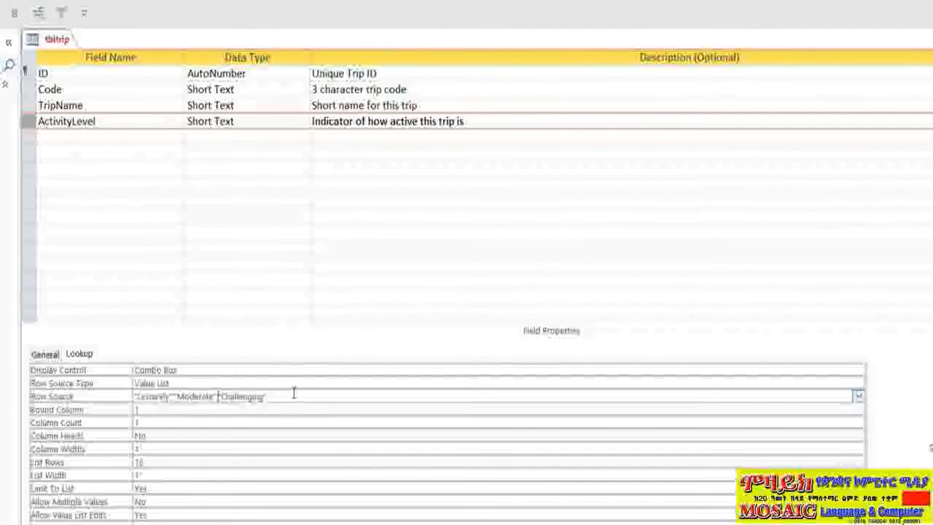
text("Di)
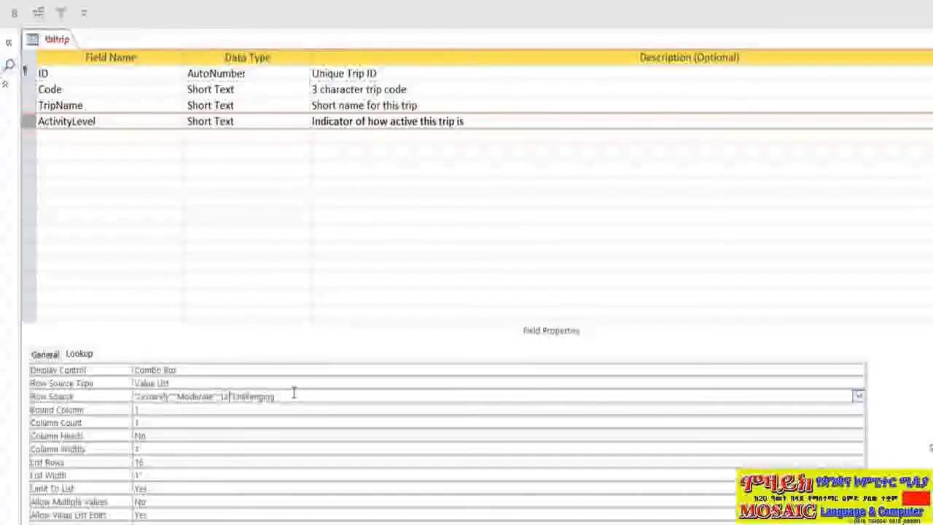
text(fficult)
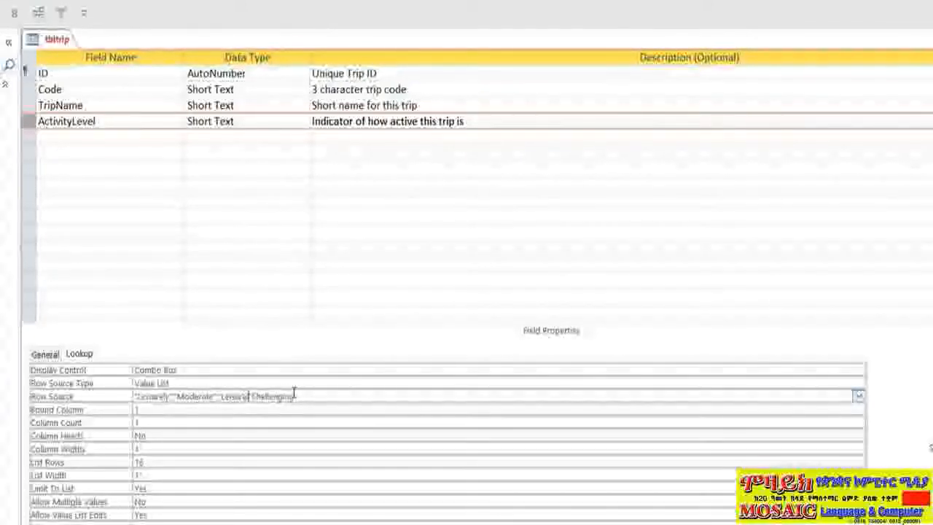
text(y - M)
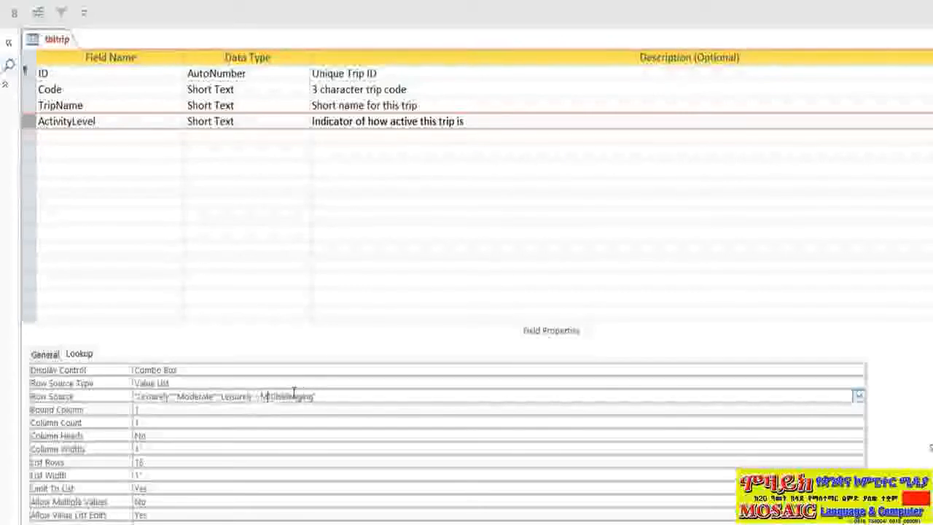
text(oderate";)
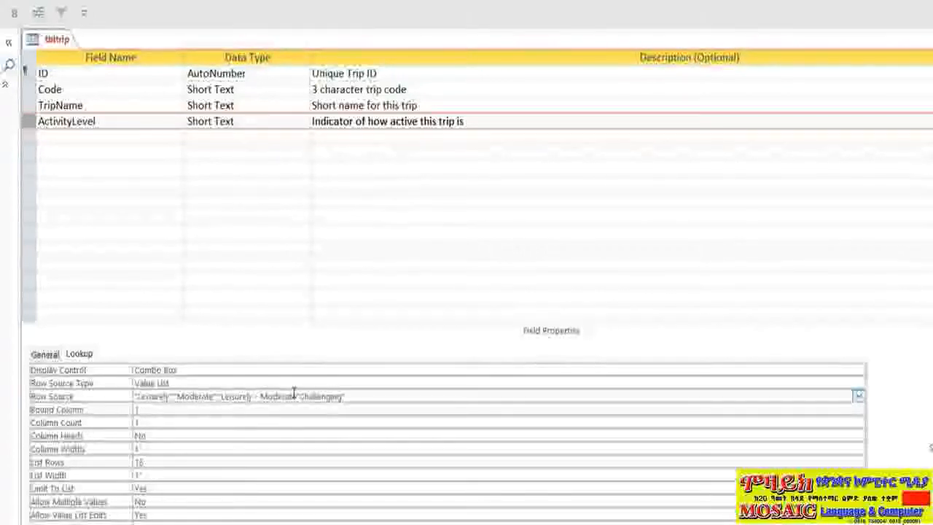
text(";)
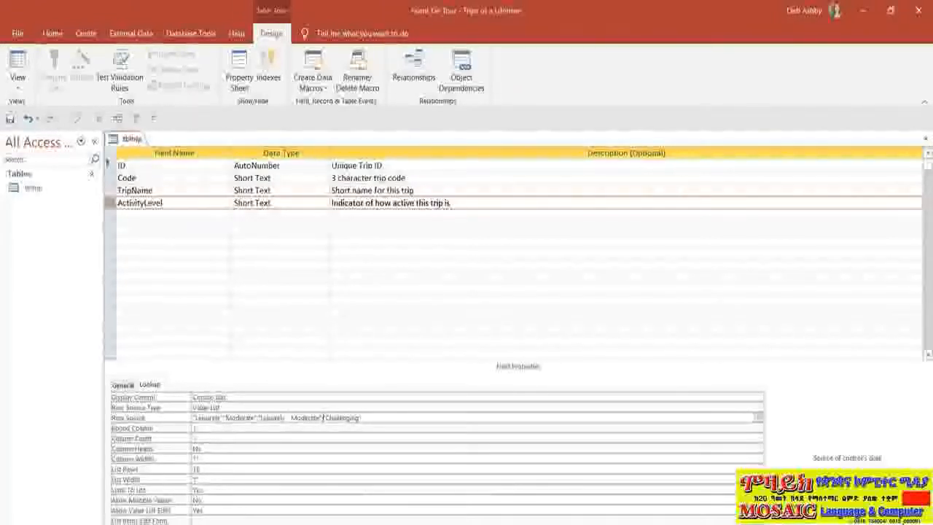
Step: Save the trip table's design changes, answer the data integrity prompt, and show the table in Datasheet view
click(17, 61)
click(448, 327)
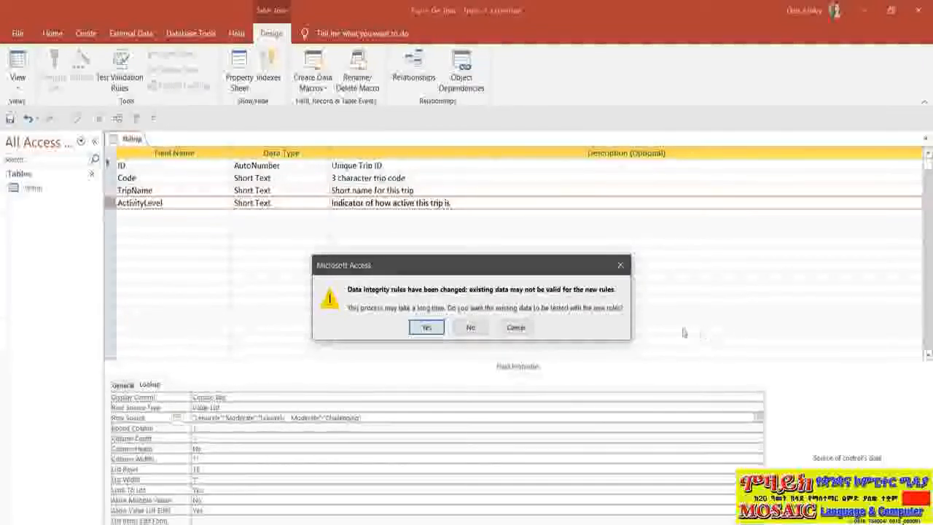
click(516, 328)
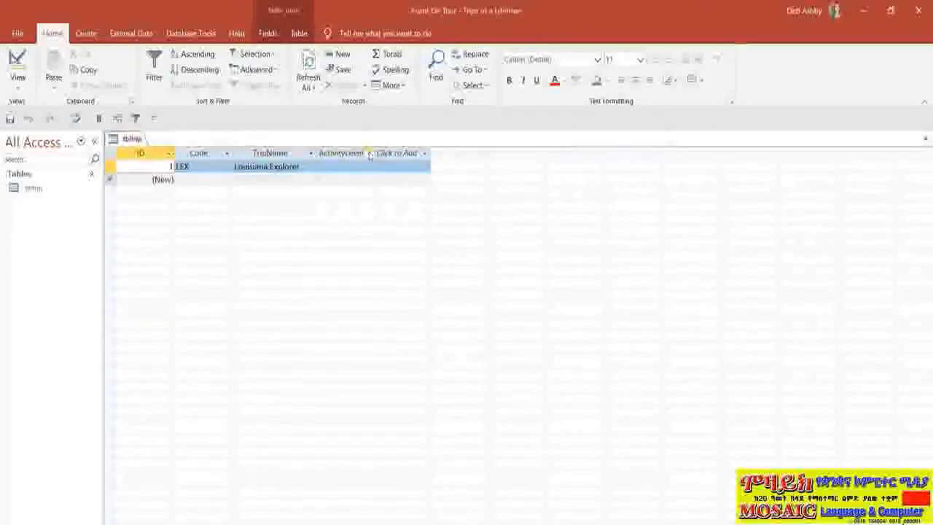
Step: Set the Louisiana Explorer record's ActivityLevel to Leisurely - Moderate and widen the column to fit the value
click(340, 166)
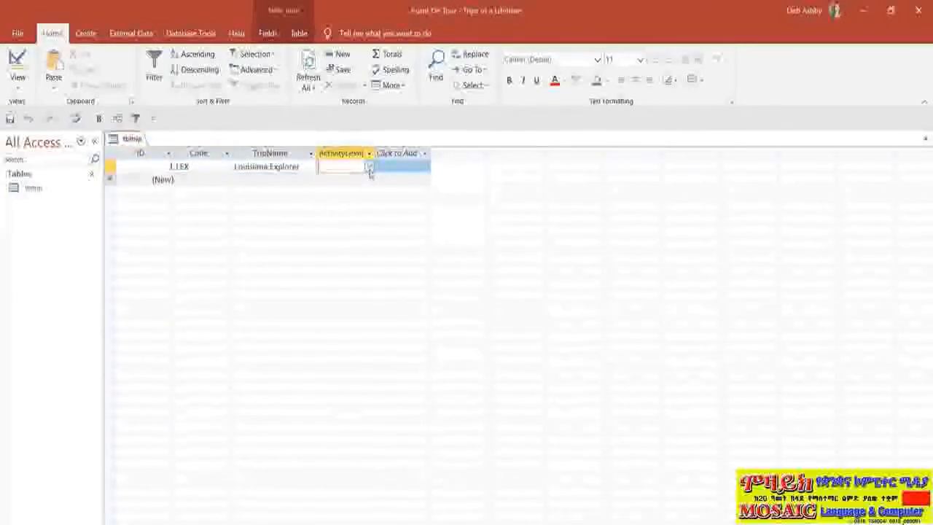
click(370, 169)
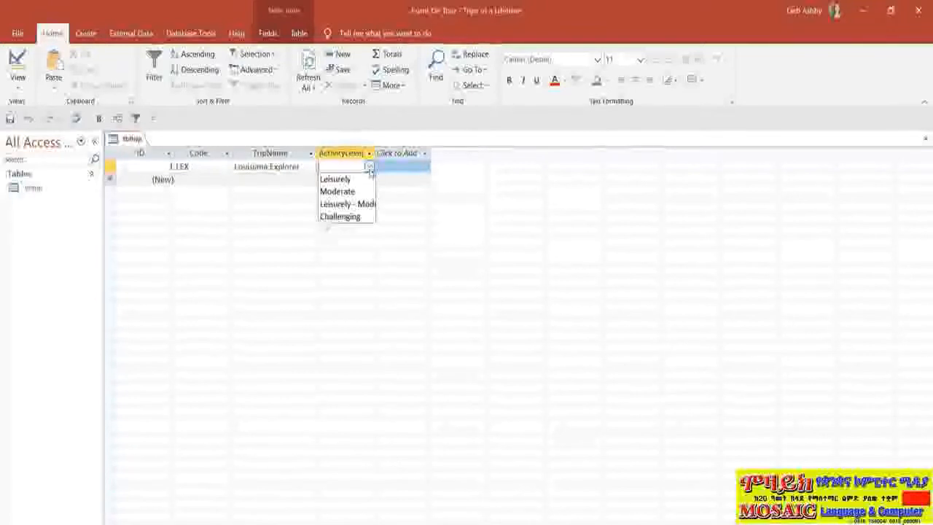
click(347, 204)
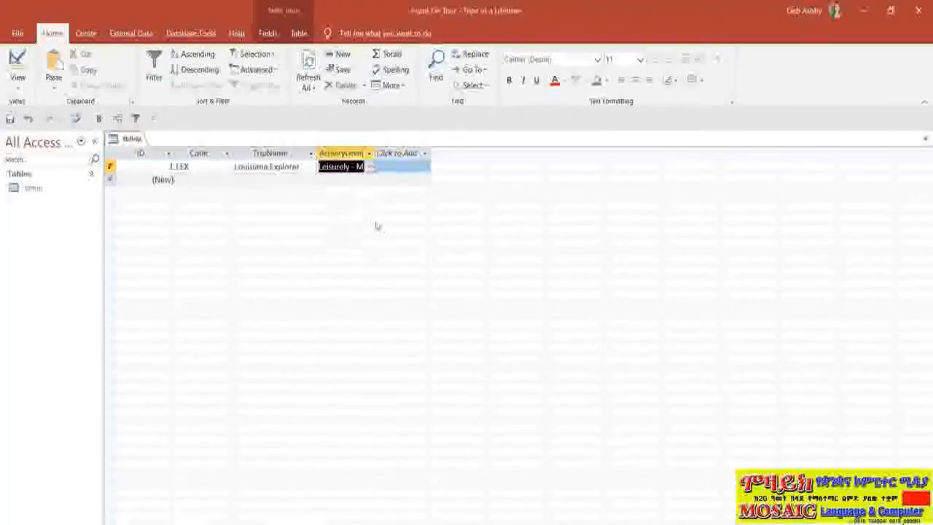
drag(375, 154, 412, 154)
click(431, 154)
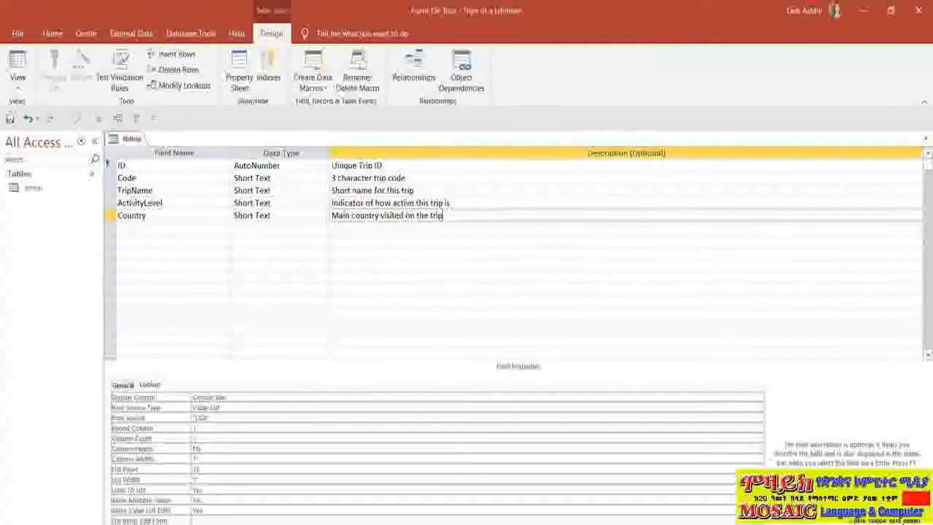
Step: Save the table with its Country field, return to Datasheet view and set the Louisiana Explorer record's Country to USA
click(17, 61)
click(446, 328)
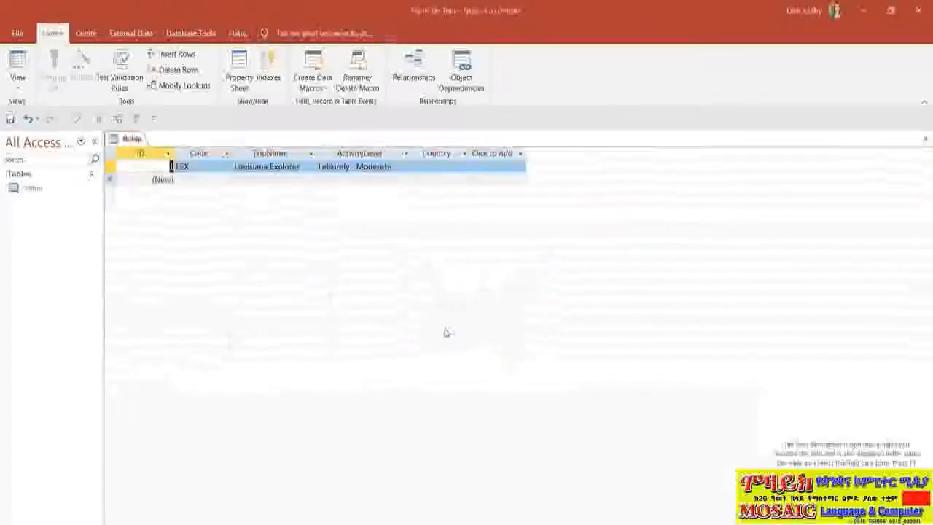
click(452, 166)
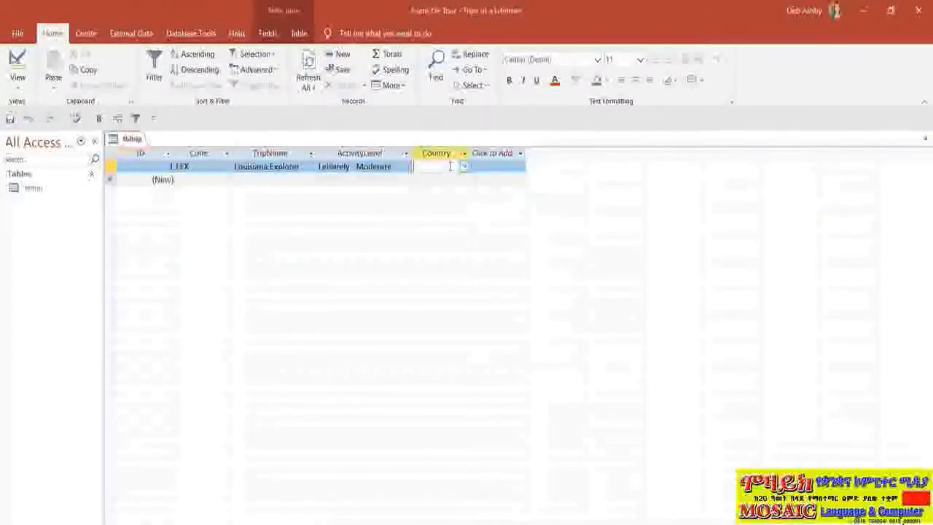
click(465, 167)
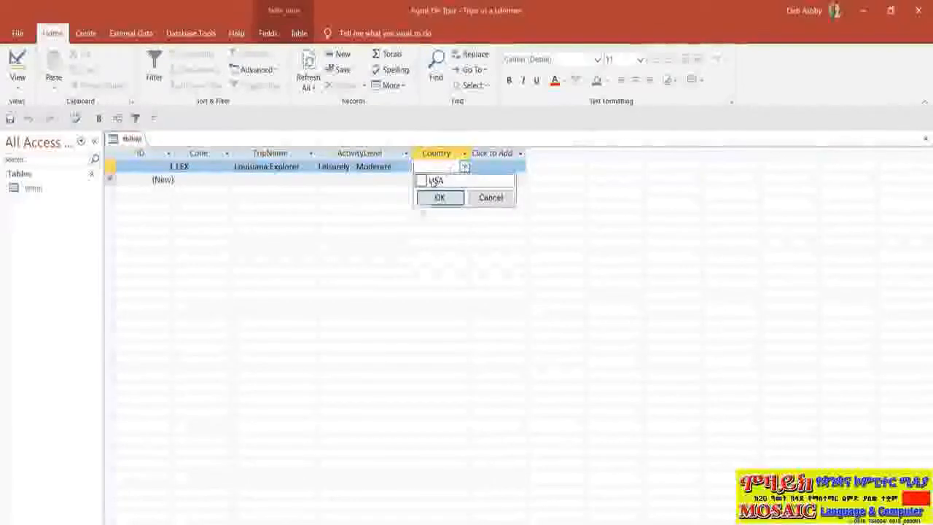
click(444, 197)
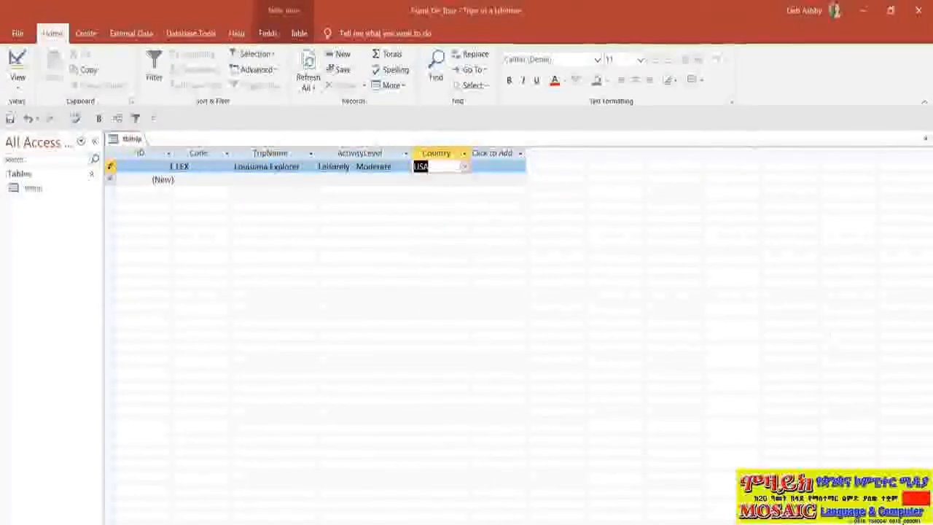
Step: Back in Design view, add a Description field below Country with the Long Text data type
click(17, 61)
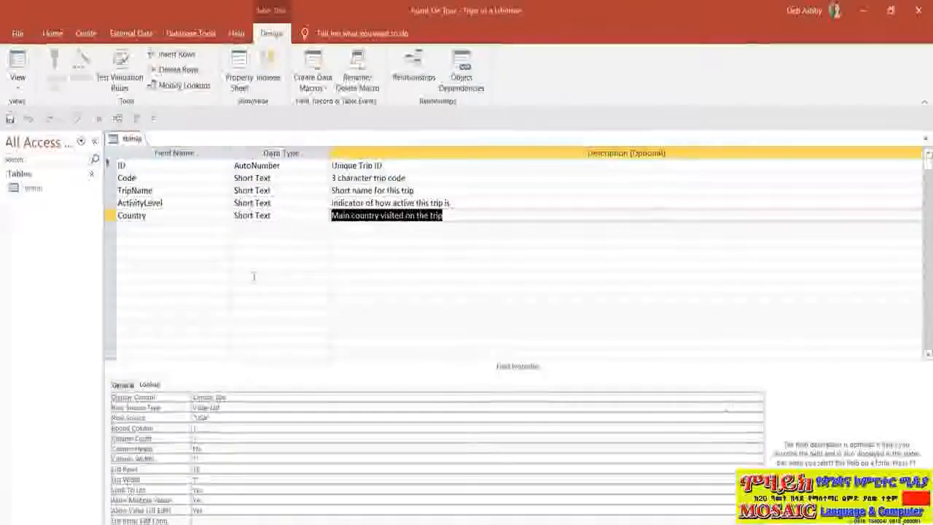
click(167, 228)
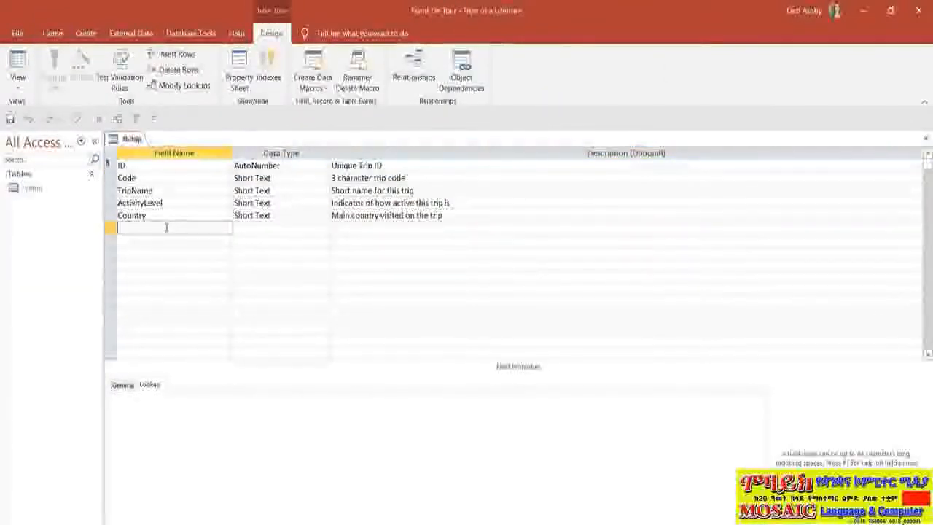
text(Descr)
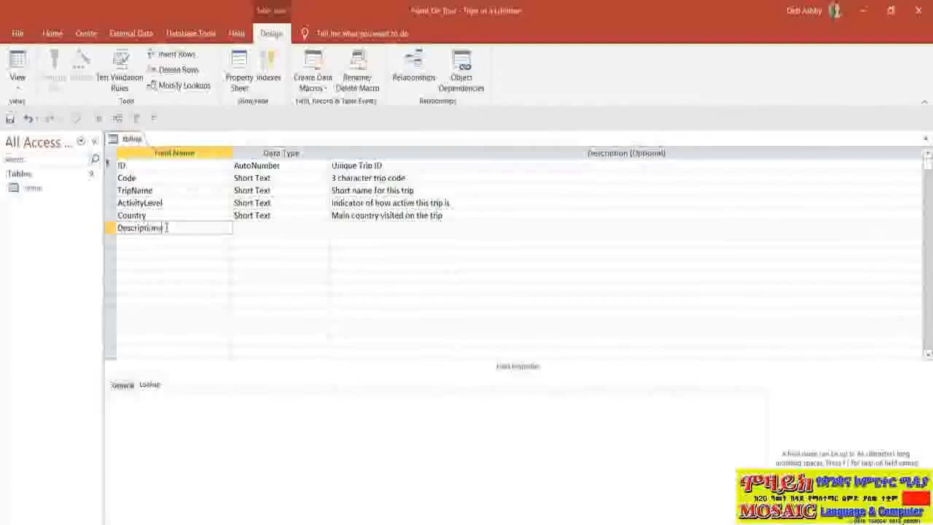
text(iptions)
key(Tab)
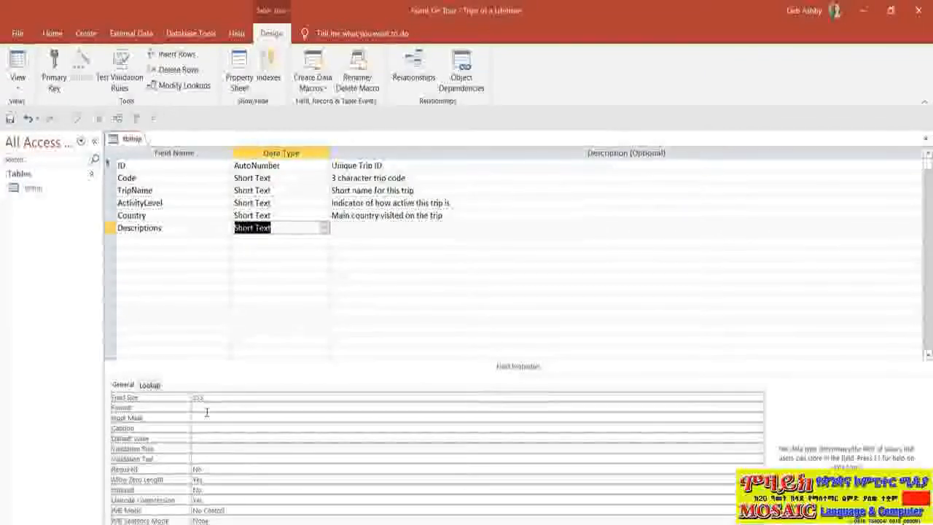
click(324, 230)
click(302, 252)
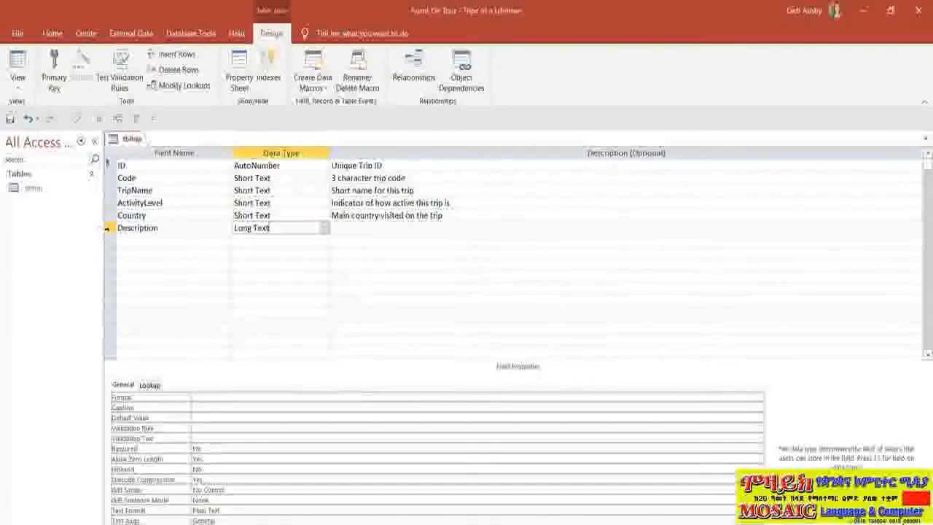
Step: Enter the field description "Description of the trip" for the Description field
click(108, 228)
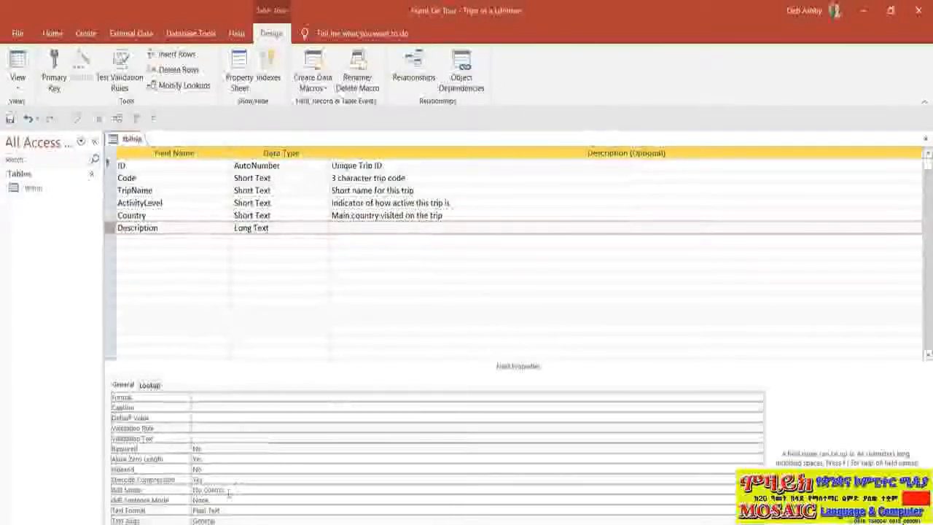
click(208, 469)
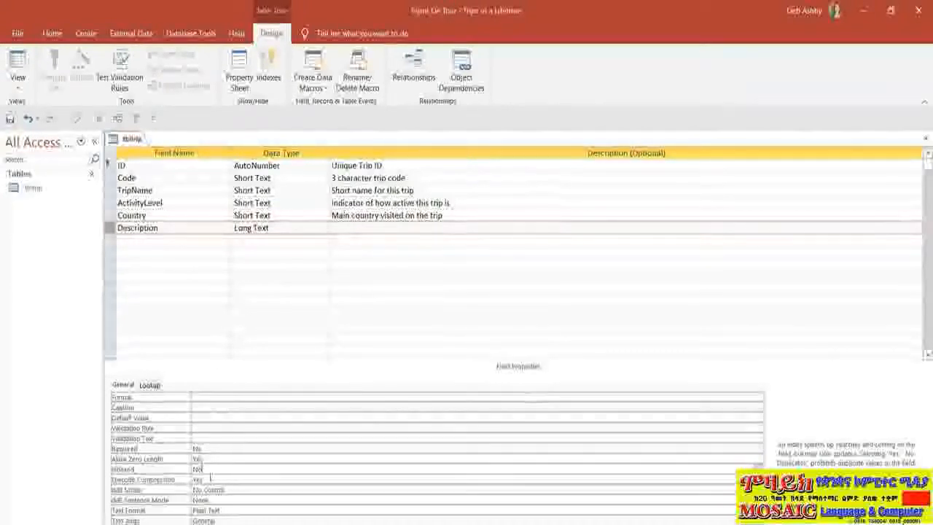
click(336, 228)
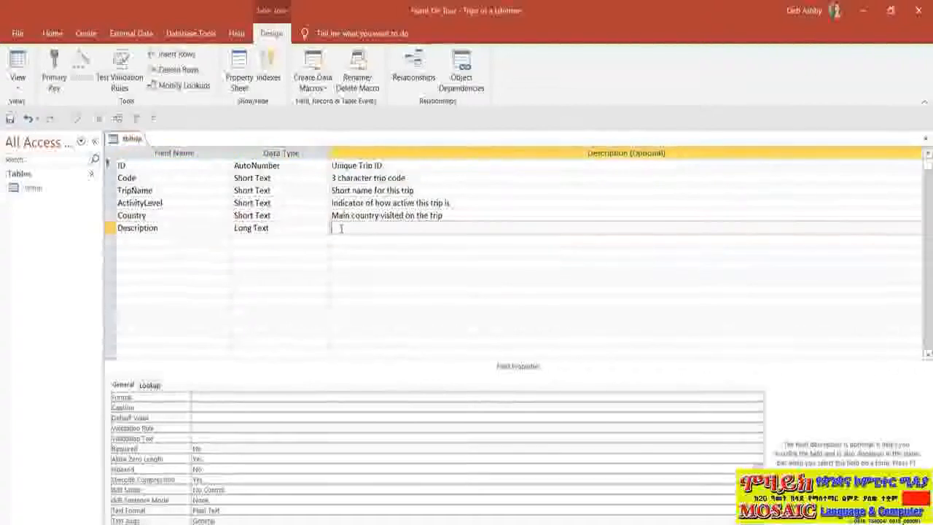
text(Description of the trip)
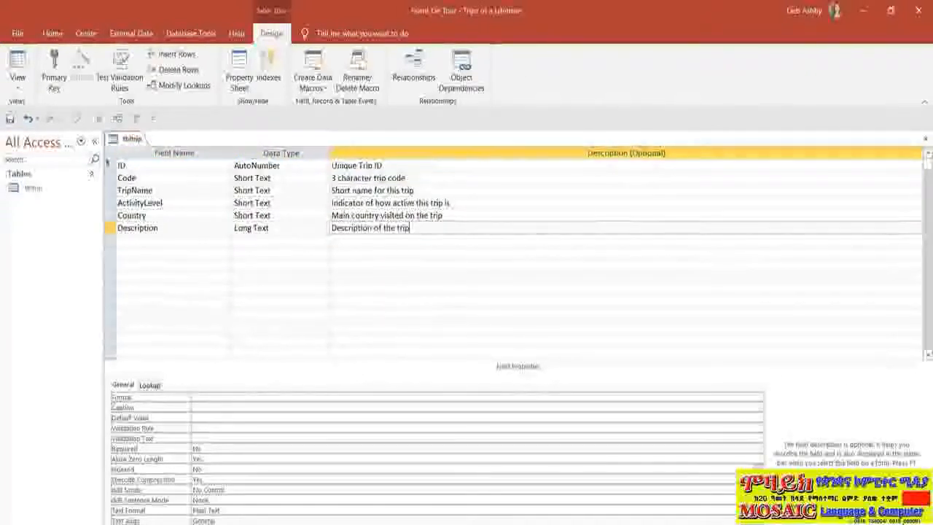
Step: Save the table and enter "An interesting tour of Louisiana" as the Louisiana Explorer record's Description in Datasheet view
click(17, 62)
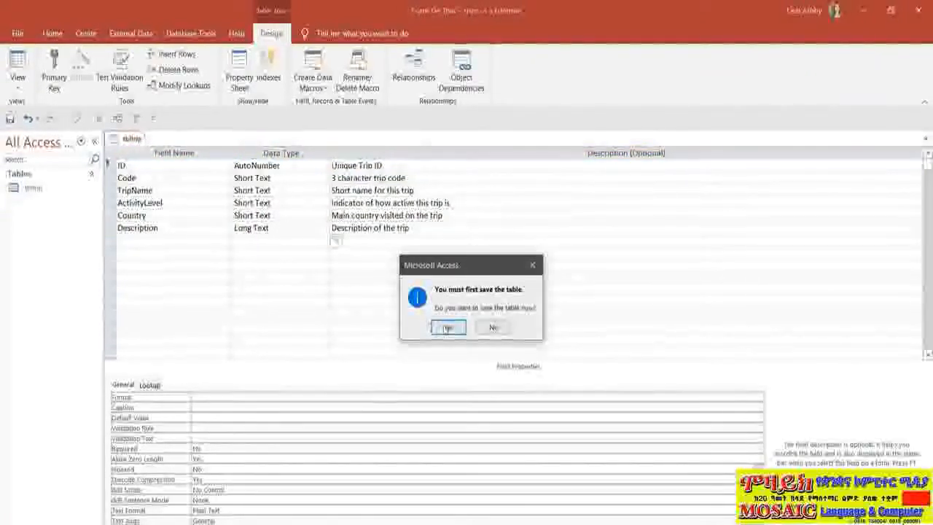
click(448, 327)
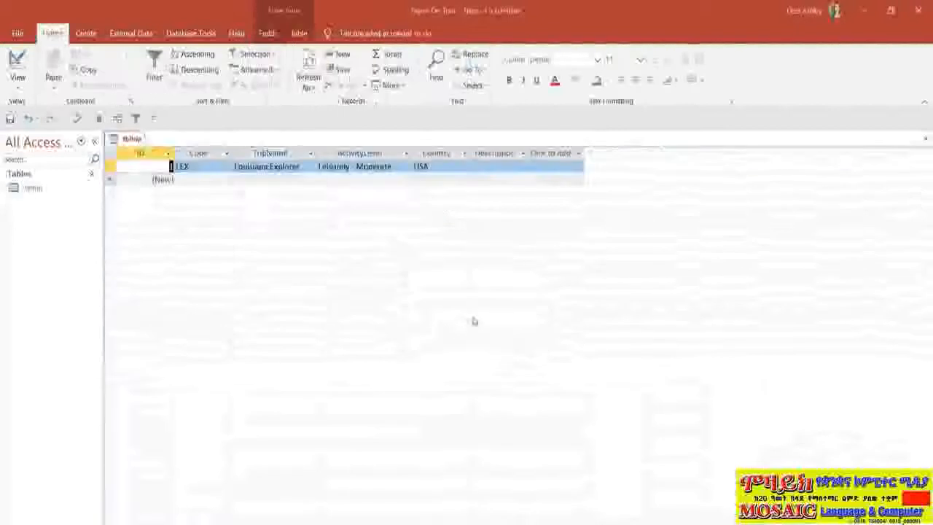
click(487, 166)
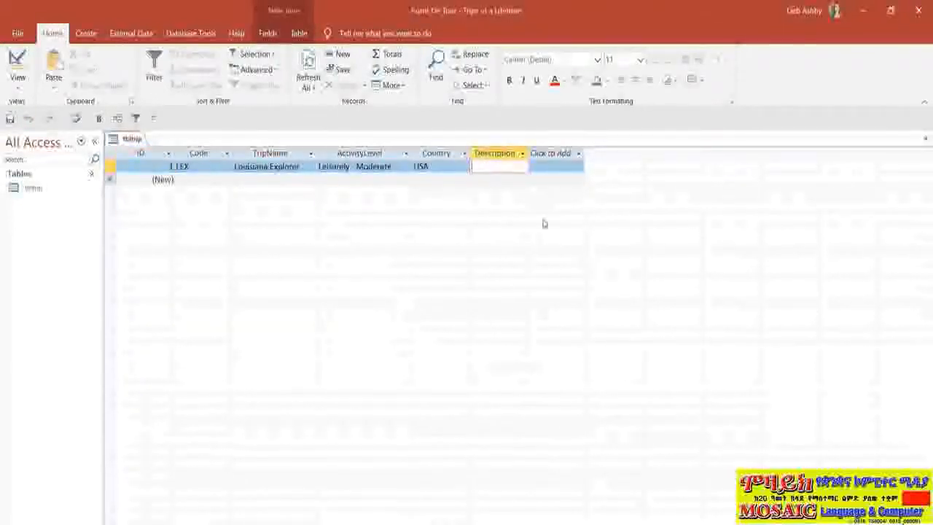
text(An interesting tour of Louisiana)
key(Tab)
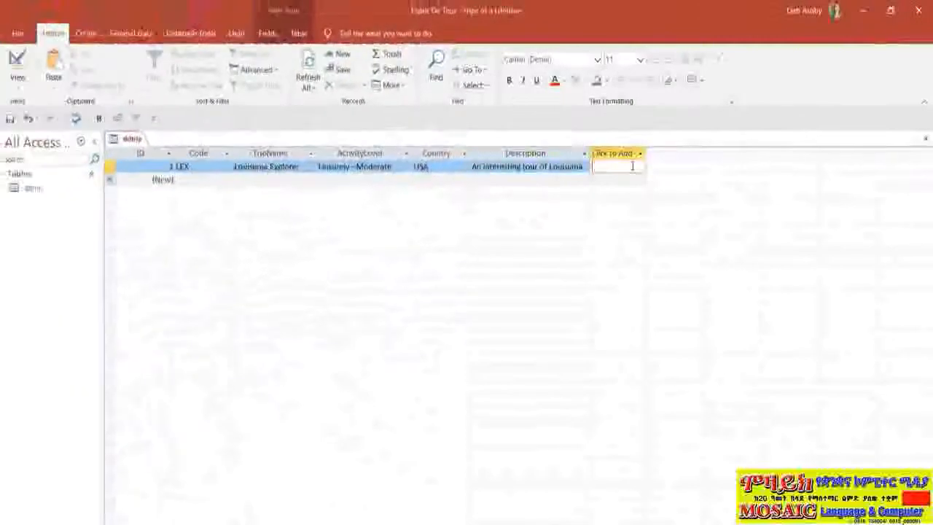